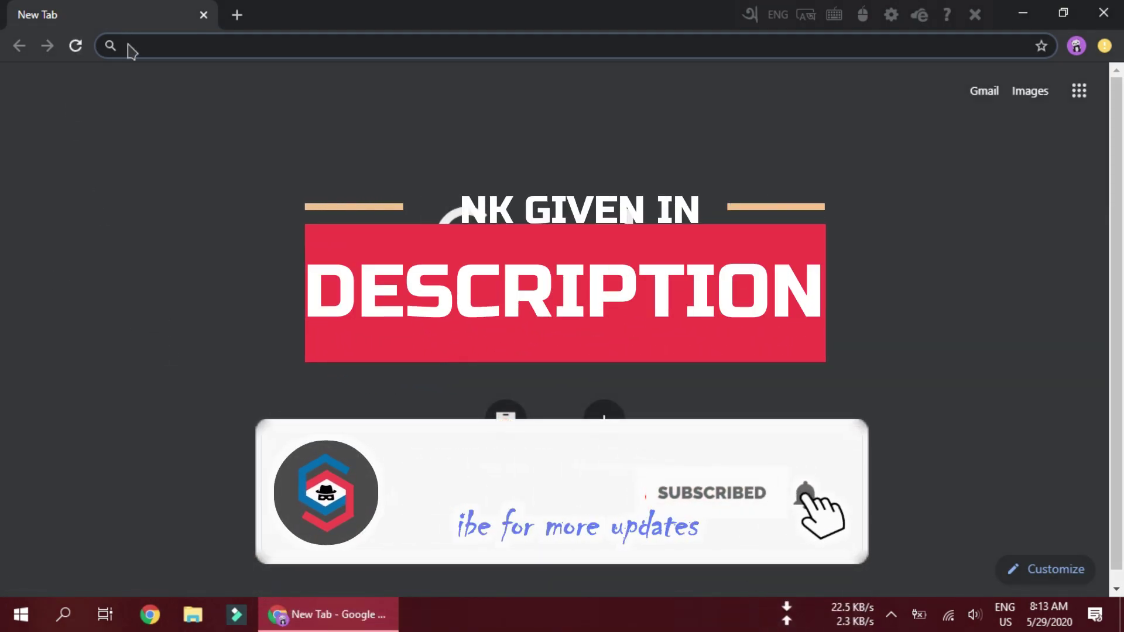
Step: Paste and go to the copied reek/anti-adblock-killer GitHub repository link
right_click(151, 46)
left_click(217, 192)
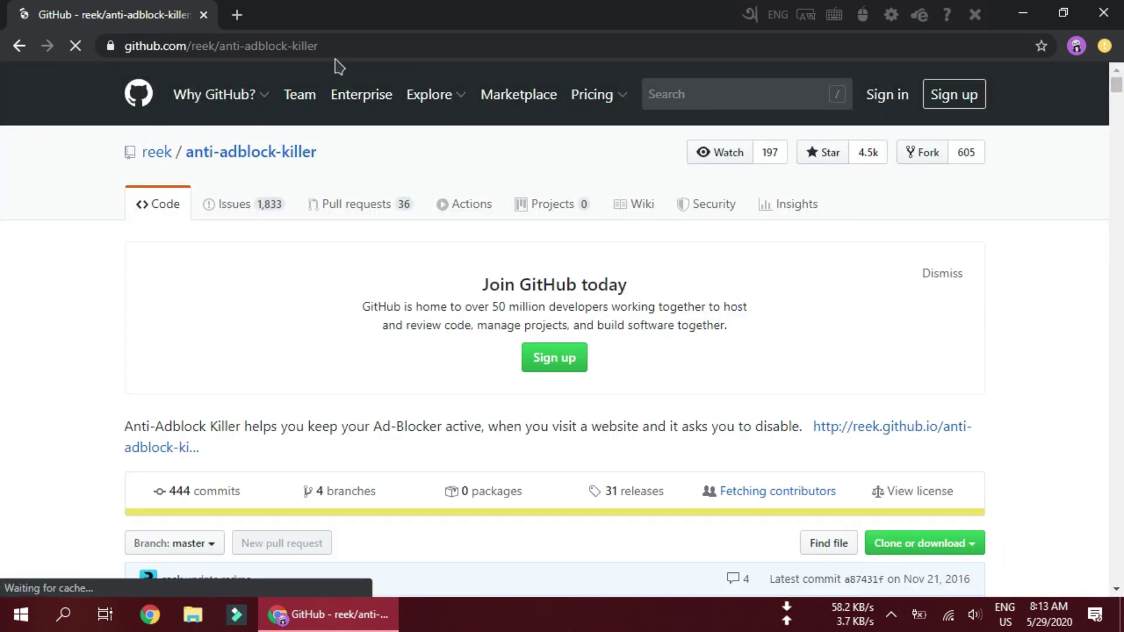
scroll(317, 139, "down", 1)
scroll(316, 139, "down", 15)
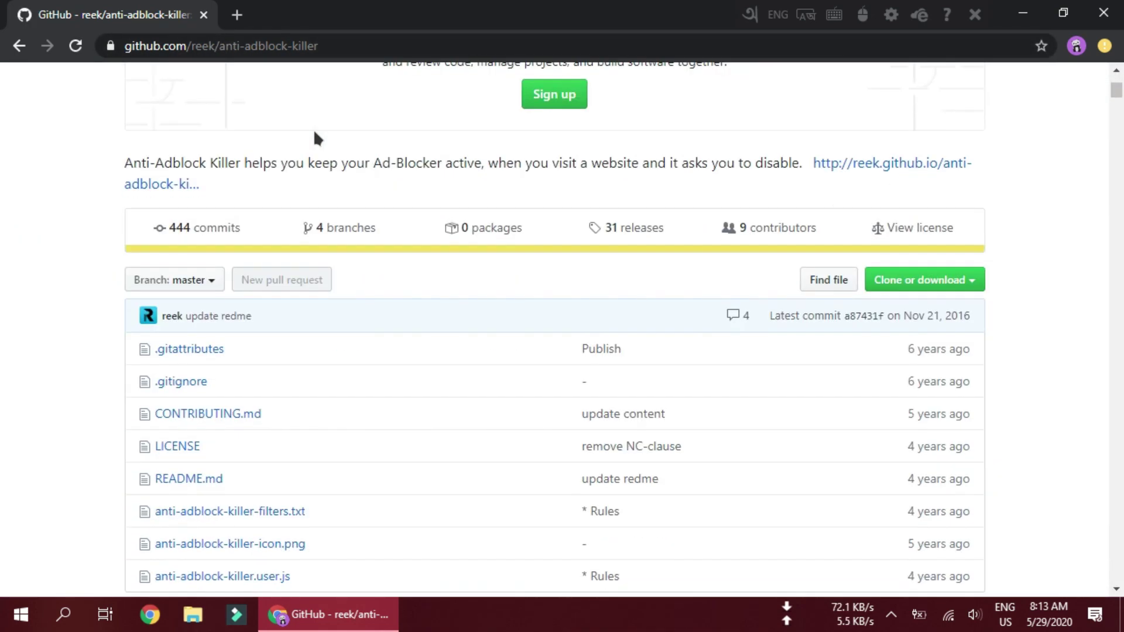
scroll(262, 187, "down", 7)
Step: Scroll the README down to the Instruction section listing the script manager links
scroll(261, 186, "up", 2)
scroll(265, 189, "down", 2)
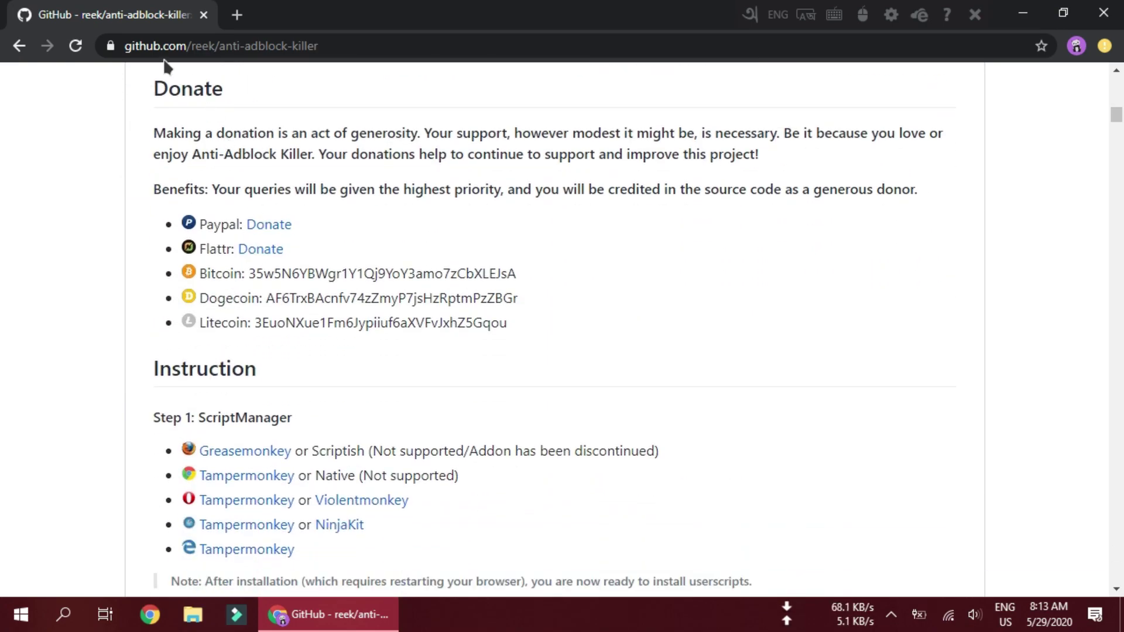
scroll(159, 191, "down", 3)
scroll(300, 236, "up", 3)
scroll(258, 231, "down", 4)
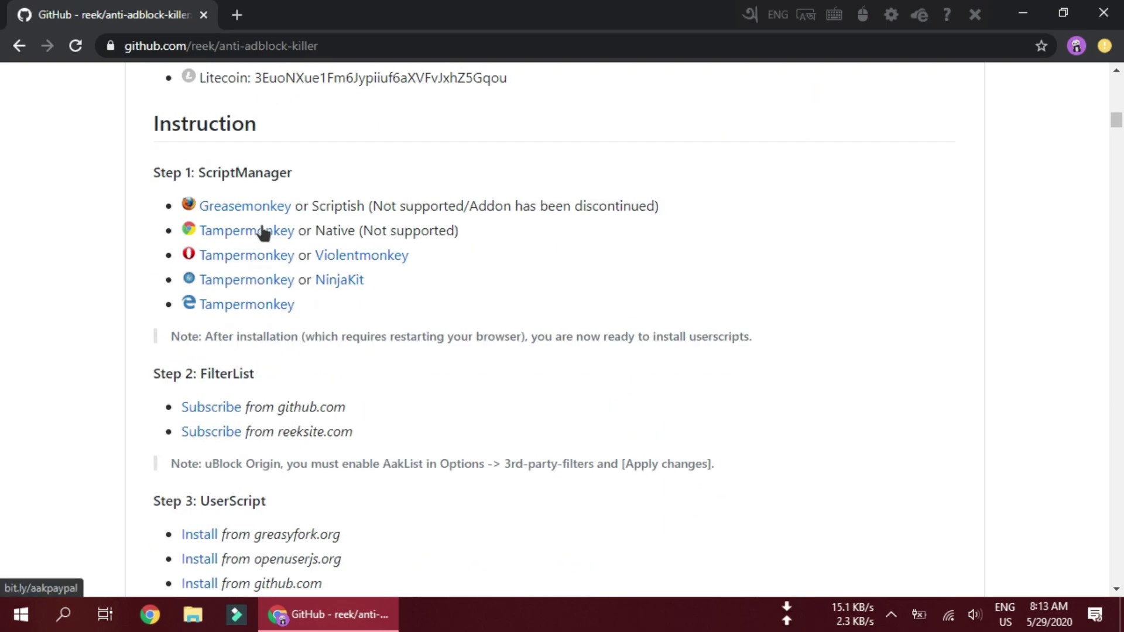
left_click_drag(165, 154, 351, 188)
left_click(276, 155)
left_click(358, 188)
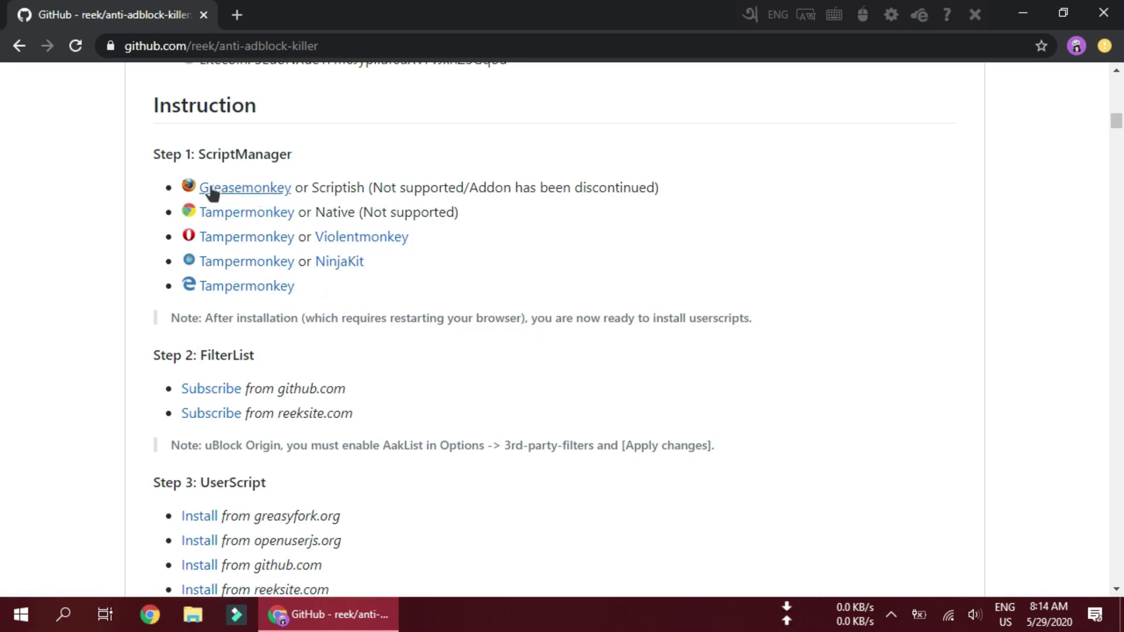
left_click(362, 196)
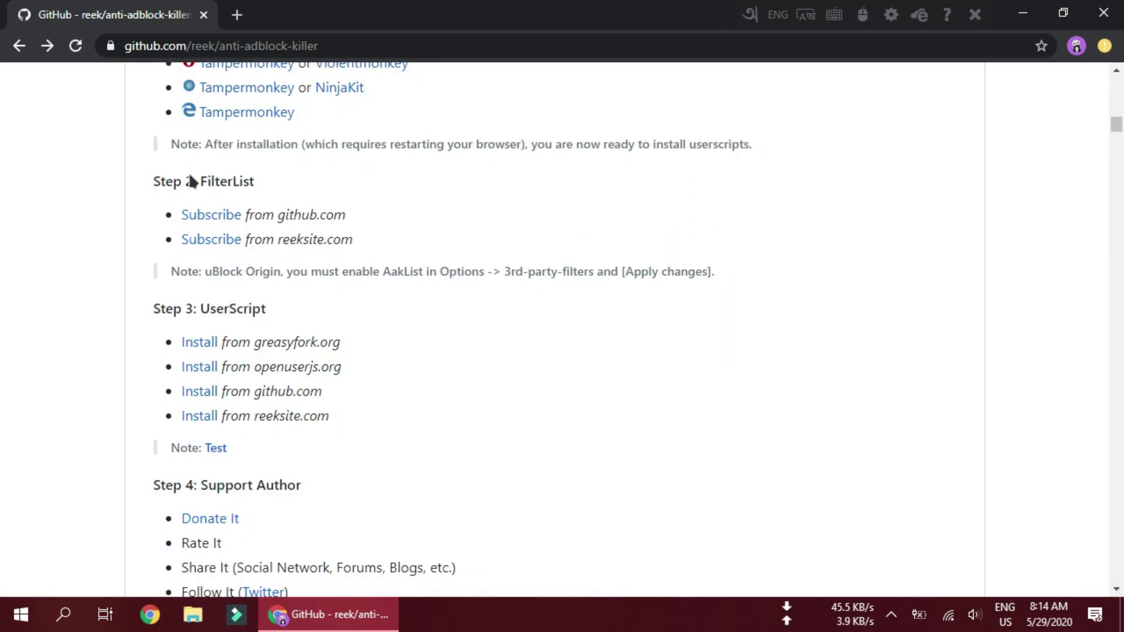
Step: Open the Chrome Tampermonkey store link in a new tab and add the extension to Chrome
right_click(217, 212)
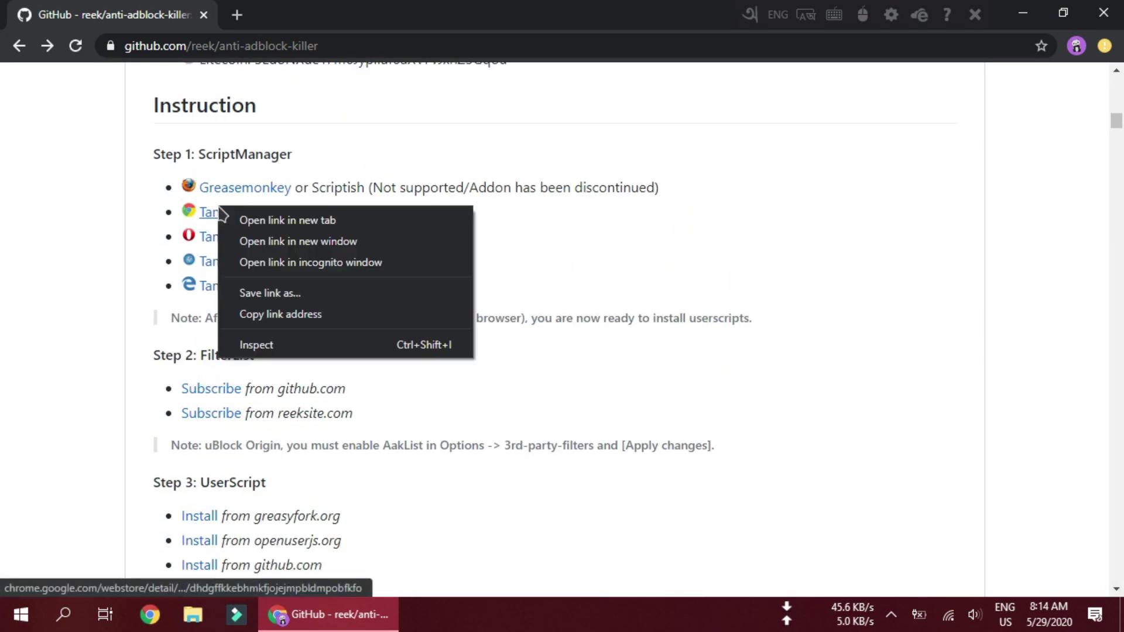
left_click(248, 221)
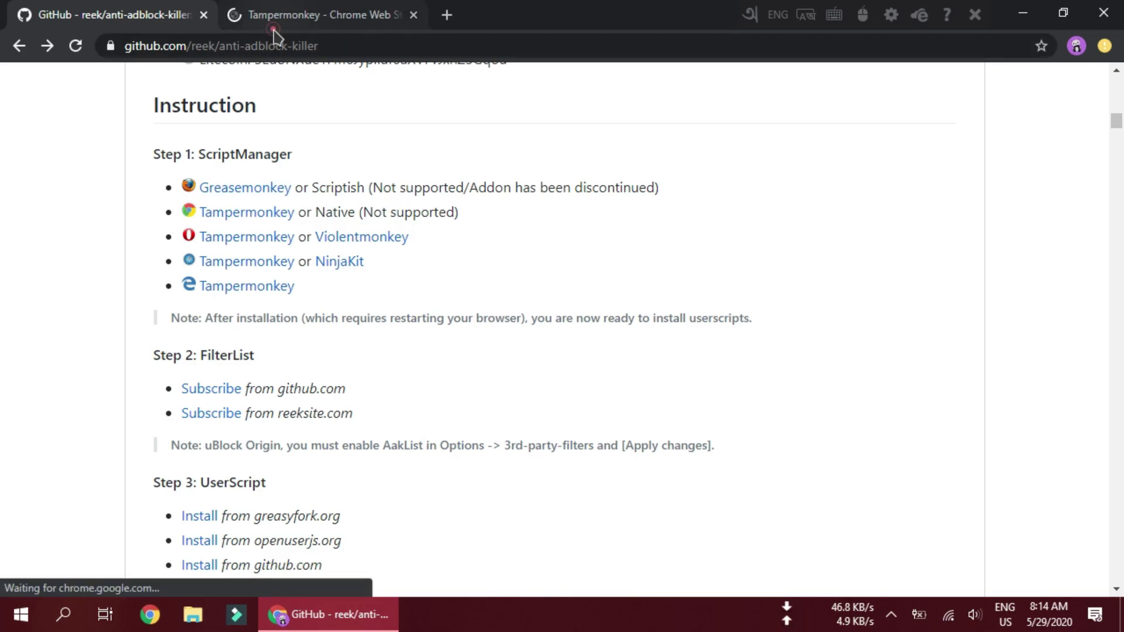
left_click(273, 29)
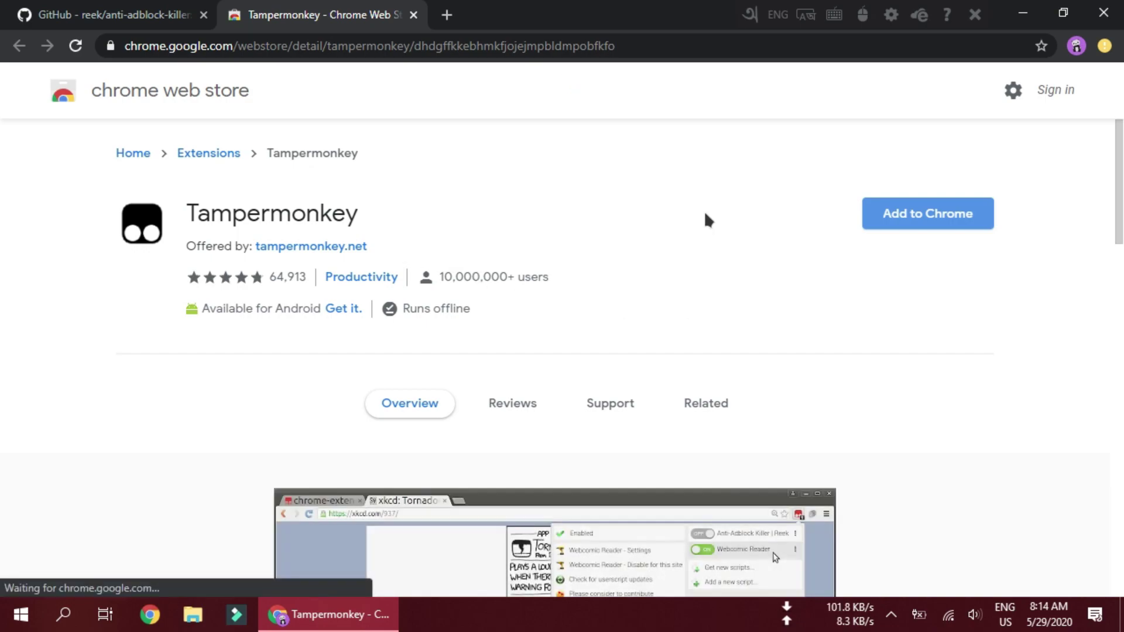
left_click(932, 232)
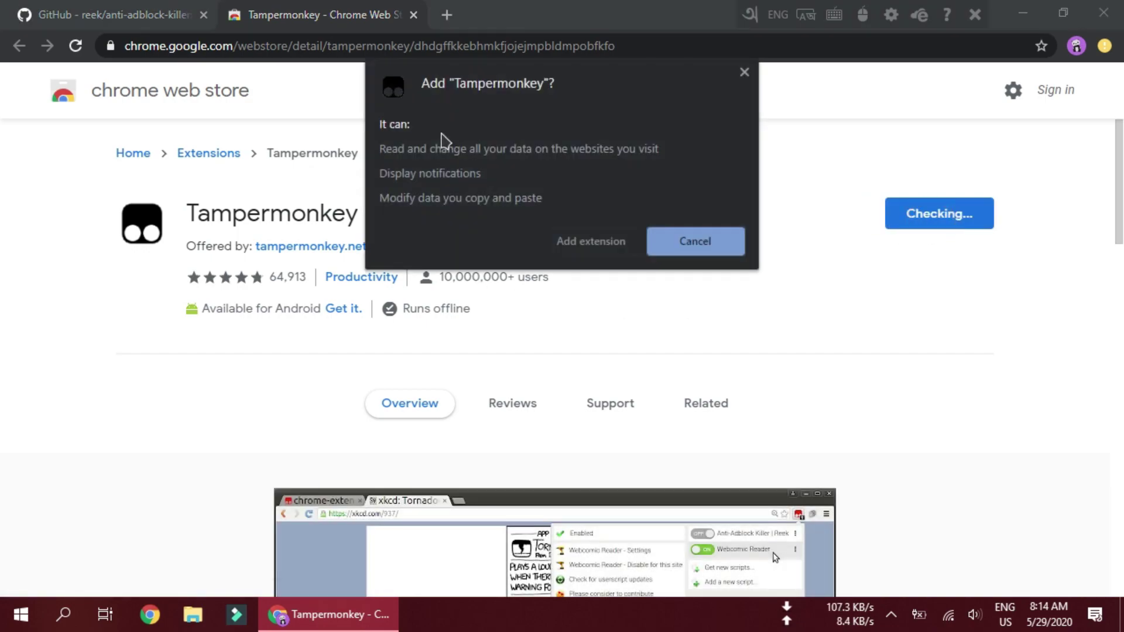
left_click(577, 236)
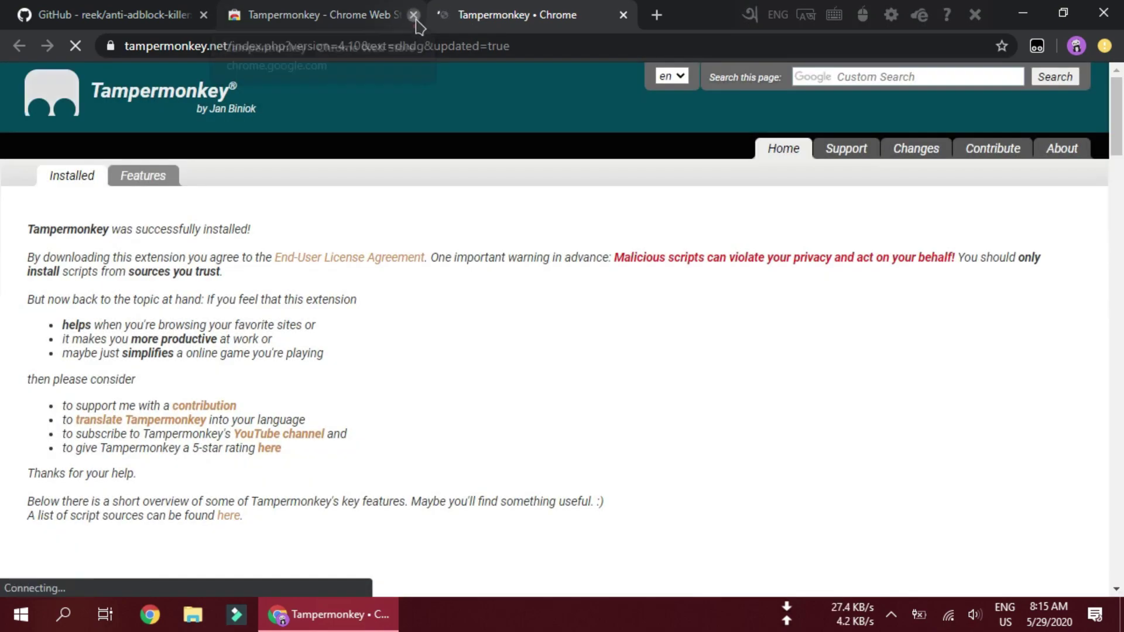
Step: Close the Web Store and Tampermonkey welcome tabs and scroll the README to Step 3: UserScript
left_click(414, 15)
left_click(414, 14)
scroll(163, 233, "down", 1)
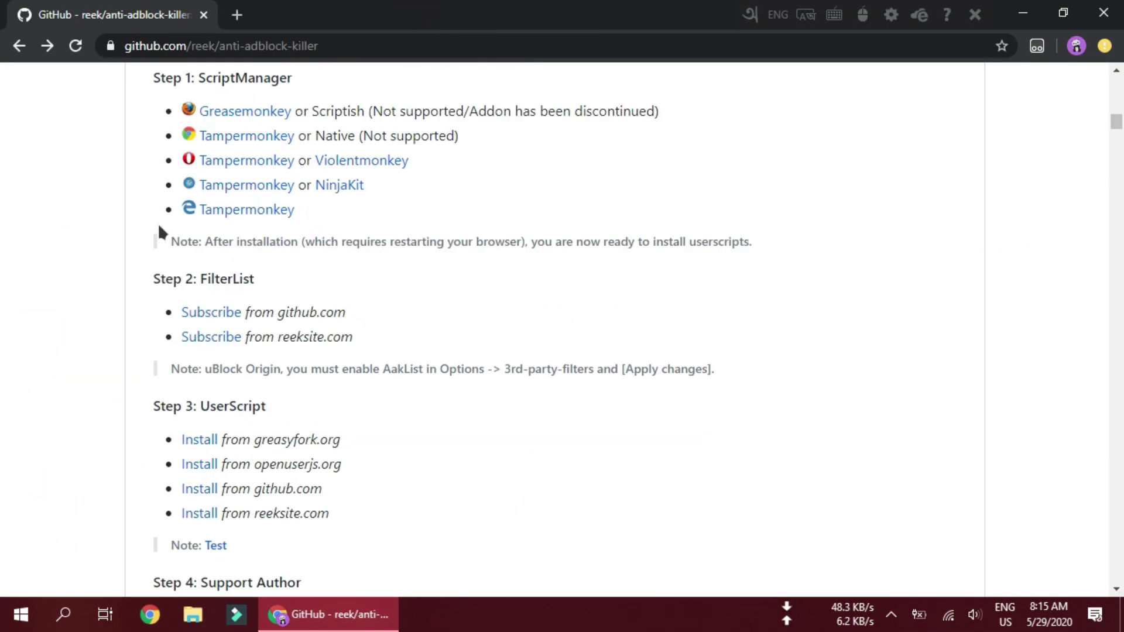
scroll(152, 264, "down", 1)
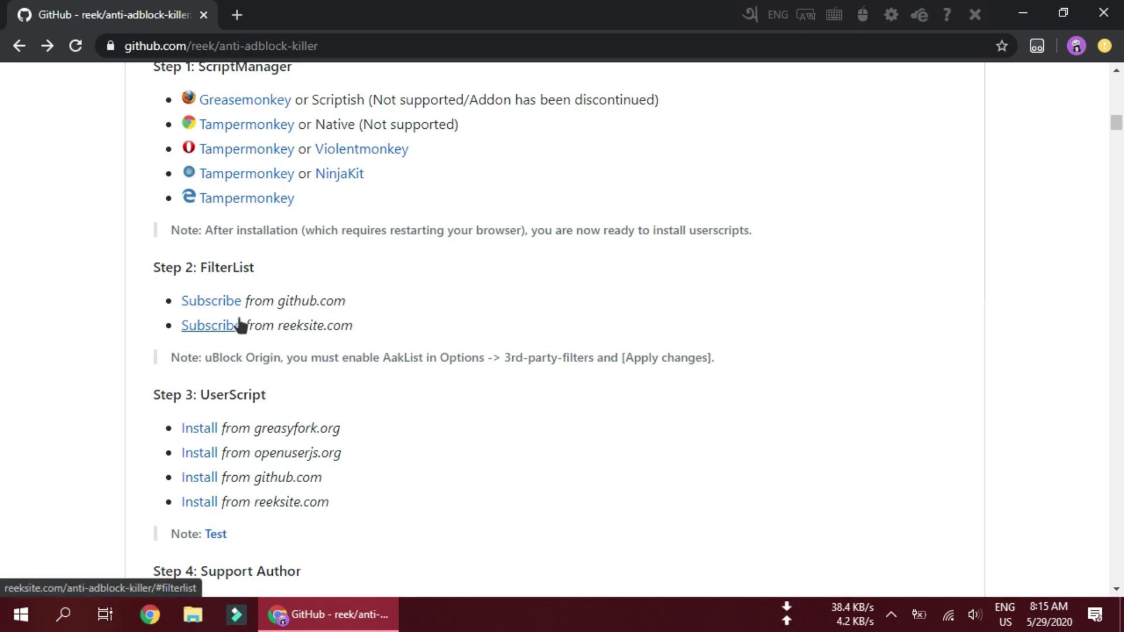
scroll(354, 311, "down", 1)
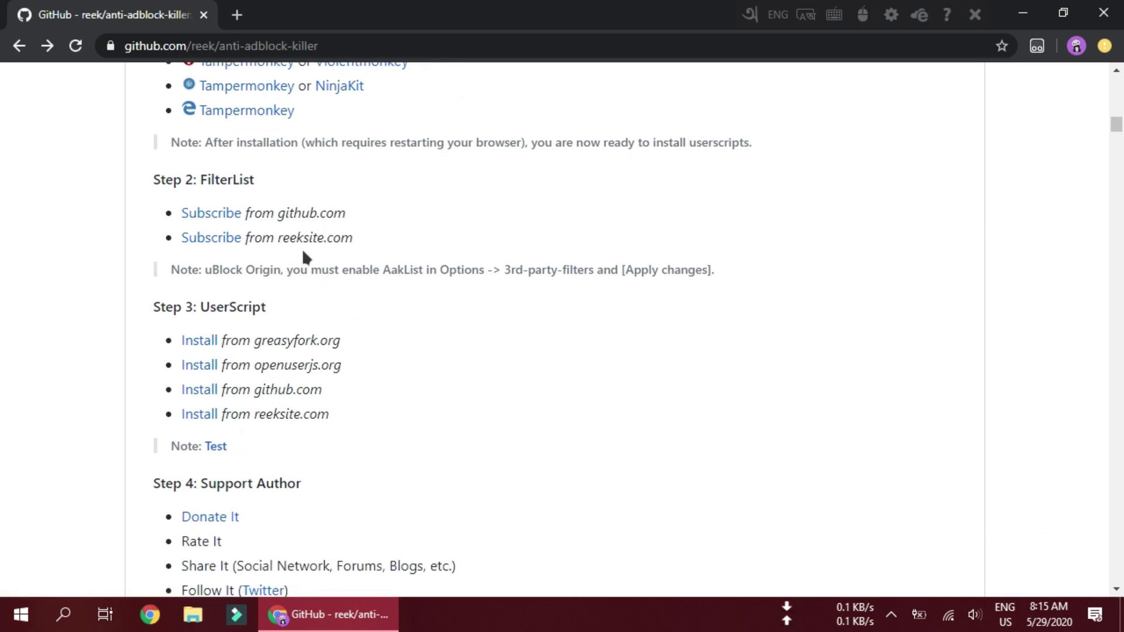
scroll(301, 253, "down", 1)
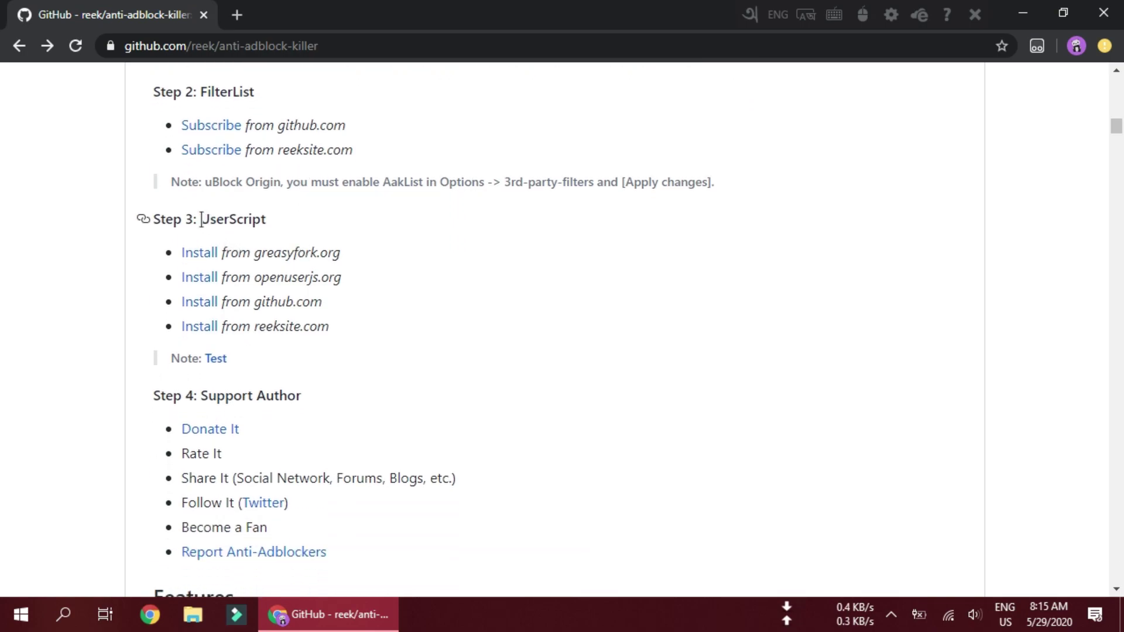
Step: Highlight the UserScript heading and the greasyfork.org and openuserjs.org source names
left_click_drag(202, 220, 269, 226)
left_click(231, 222)
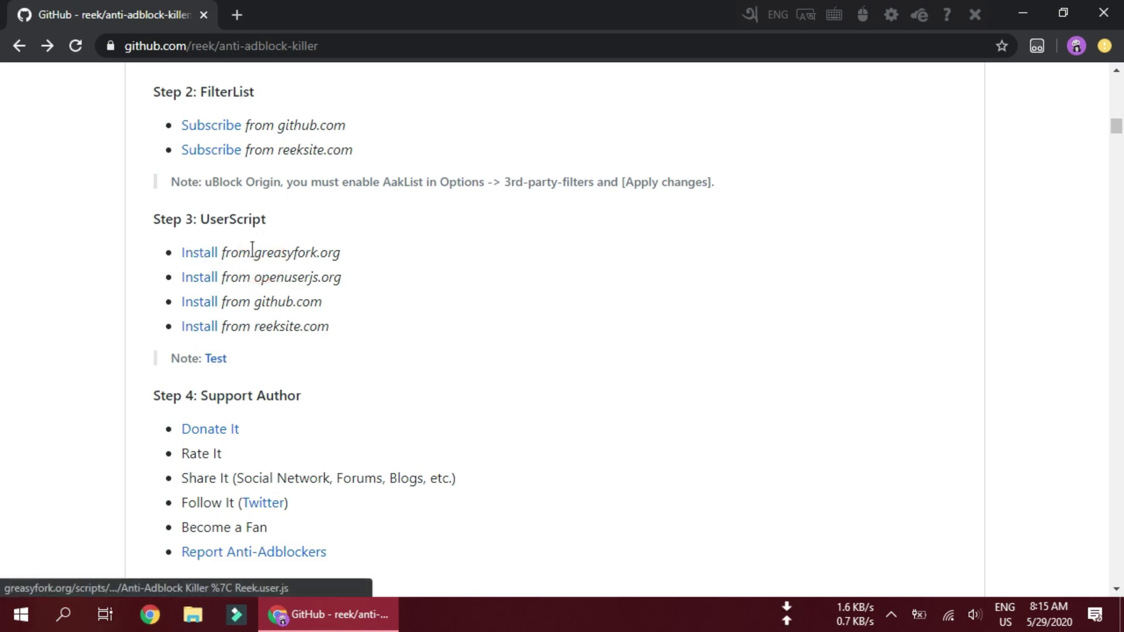
left_click_drag(281, 277, 269, 335)
left_click(283, 321)
left_click_drag(333, 252, 269, 253)
left_click_drag(358, 279, 258, 279)
Step: Install the Anti-Adblock Killer | Reek v10.0 userscript from its github.com link in Tampermonkey
left_click(288, 300)
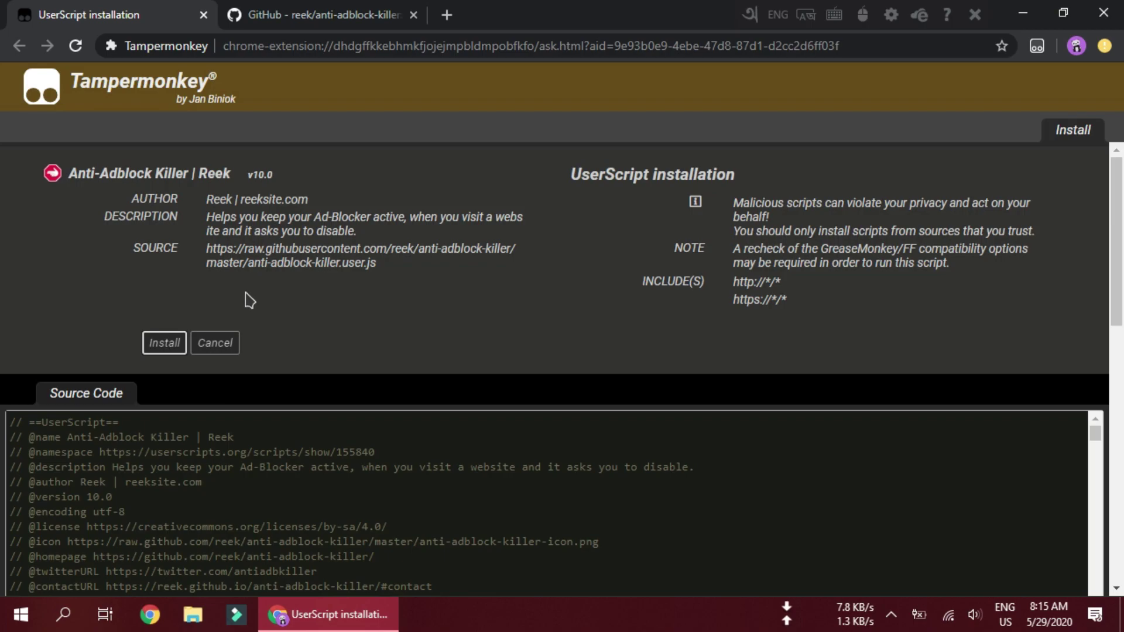
left_click(161, 344)
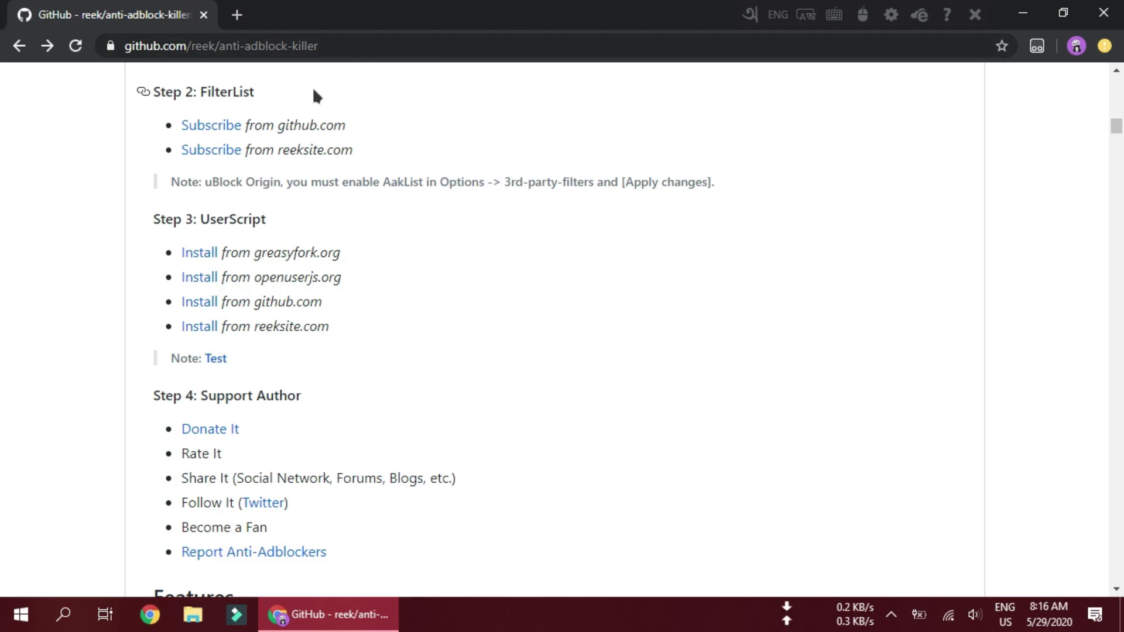
Step: Close the GitHub tab and run a Google search for forbes in a new tab
left_click(245, 16)
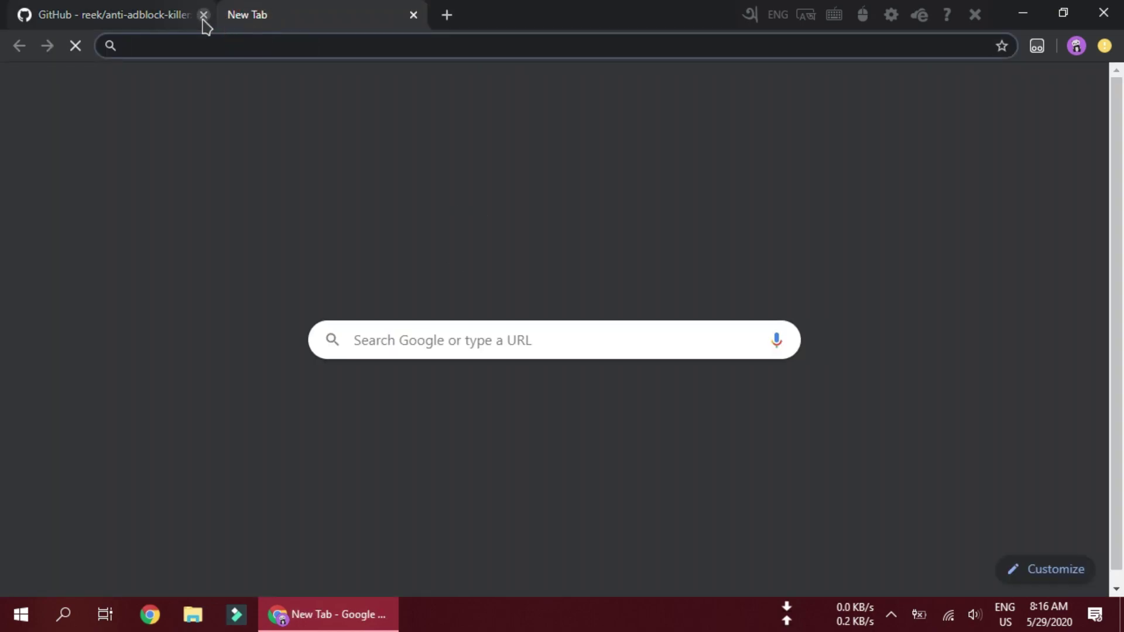
left_click(204, 35)
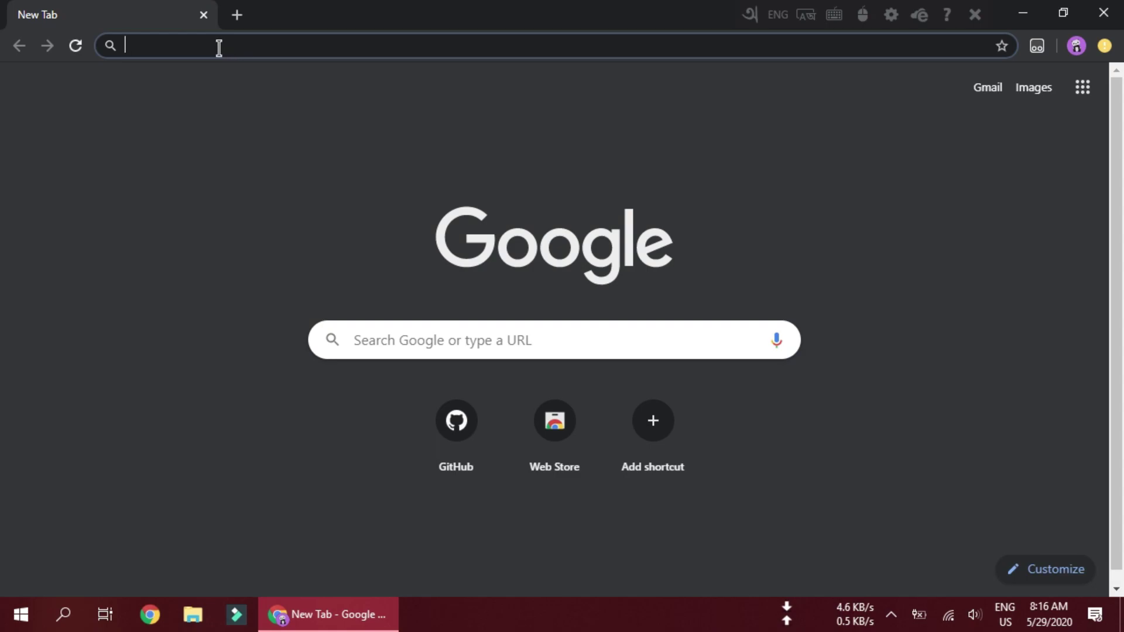
type("fobres")
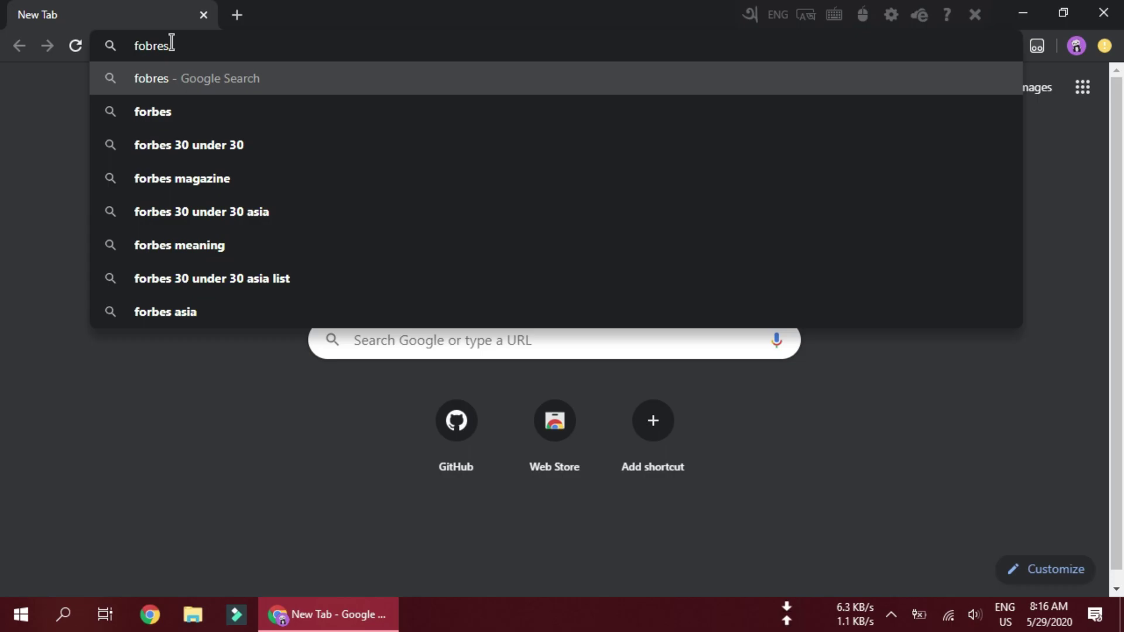
key("Down")
key("Return")
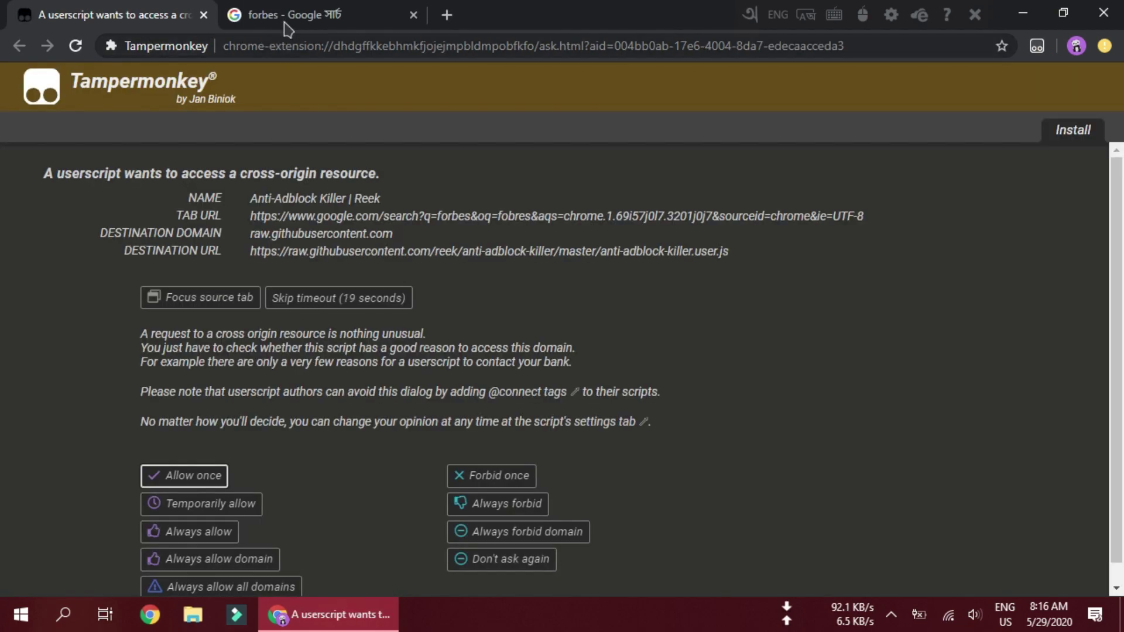
Step: Open the Forbes home page from the results and browse its Innovation menu and sections
left_click(284, 24)
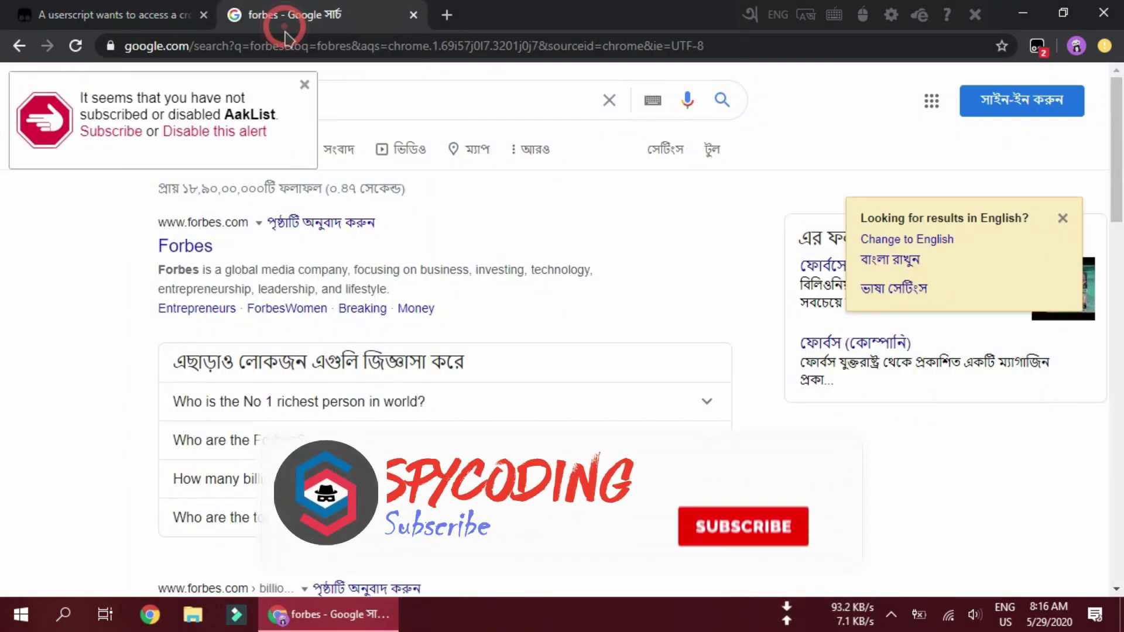
left_click(185, 246)
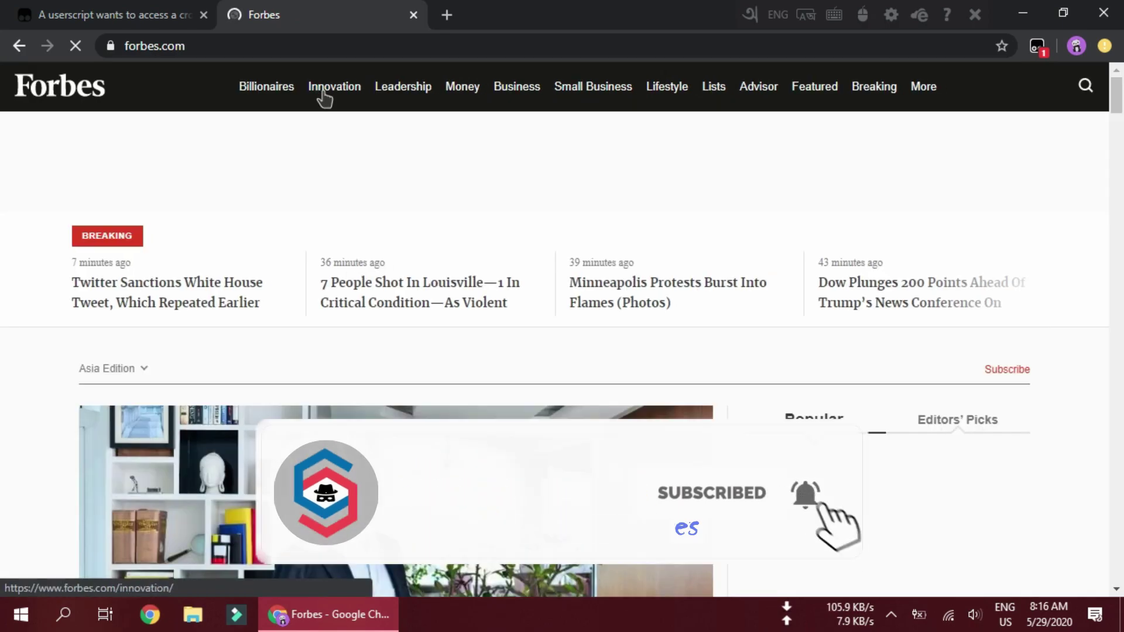
mouse_move(322, 93)
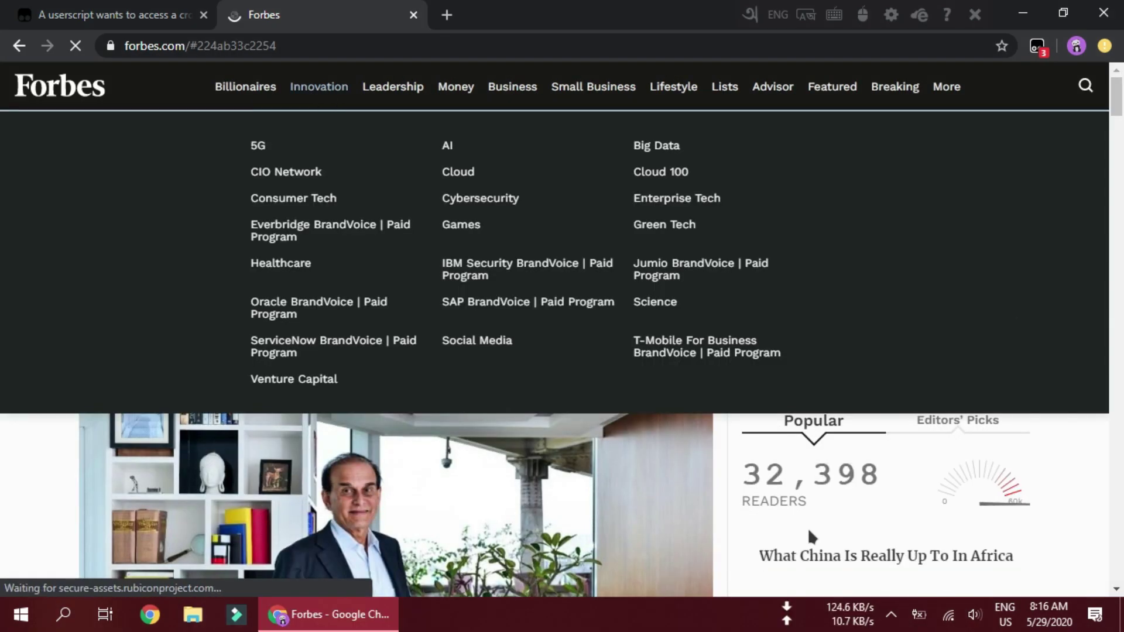
scroll(697, 480, "down", 15)
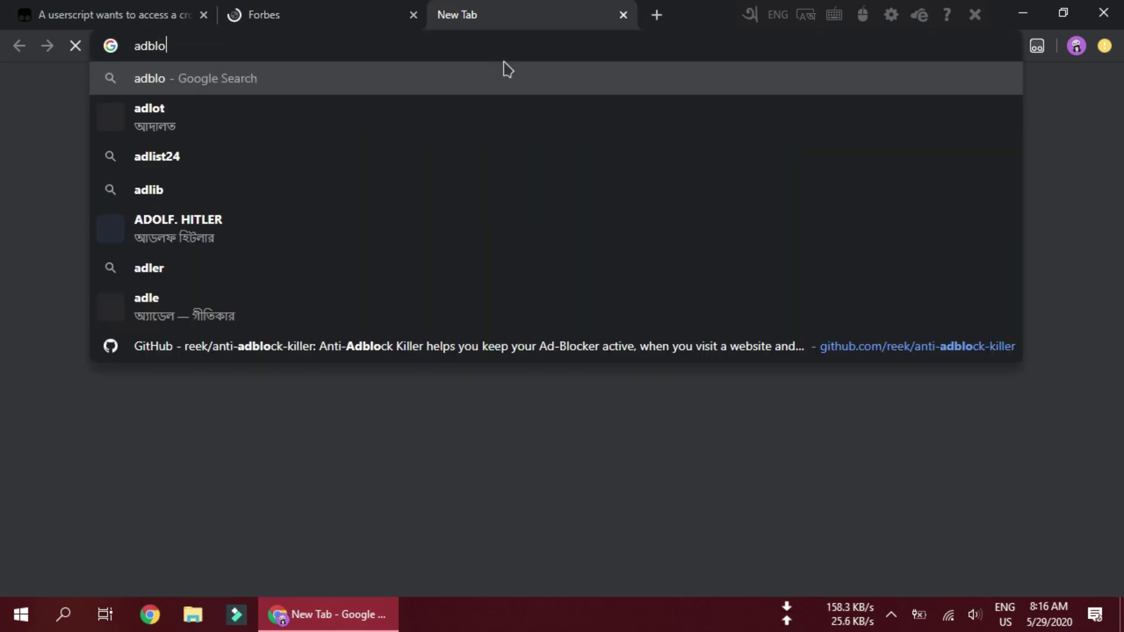
Step: Search Google for 'adblocker plus' and go to the adblockplus.org homepage
type("r plus")
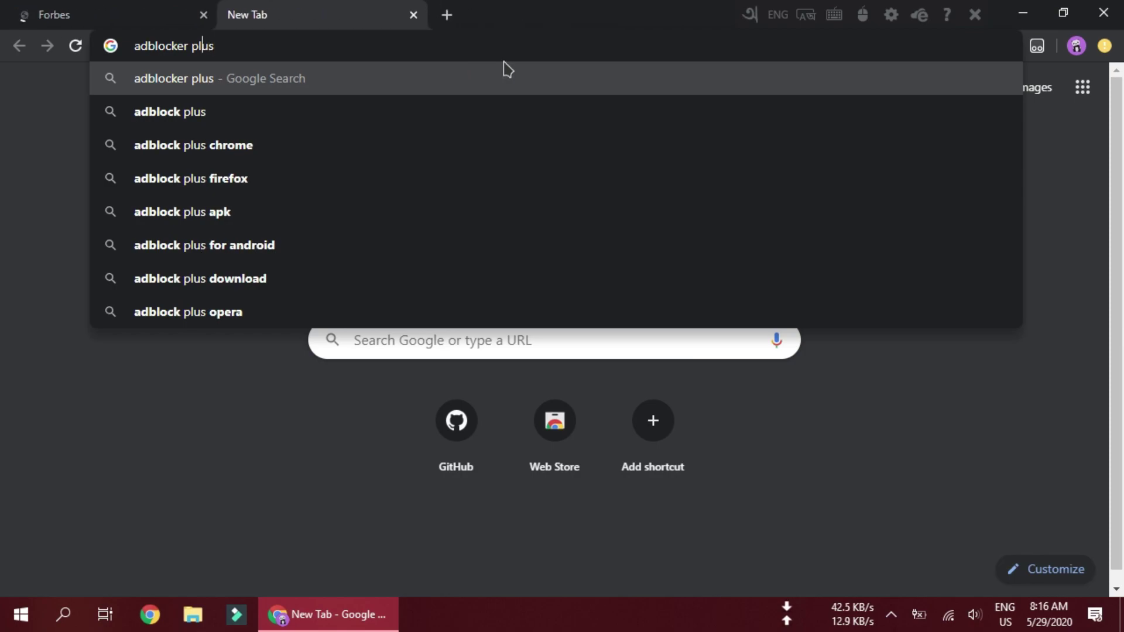
left_click(508, 70)
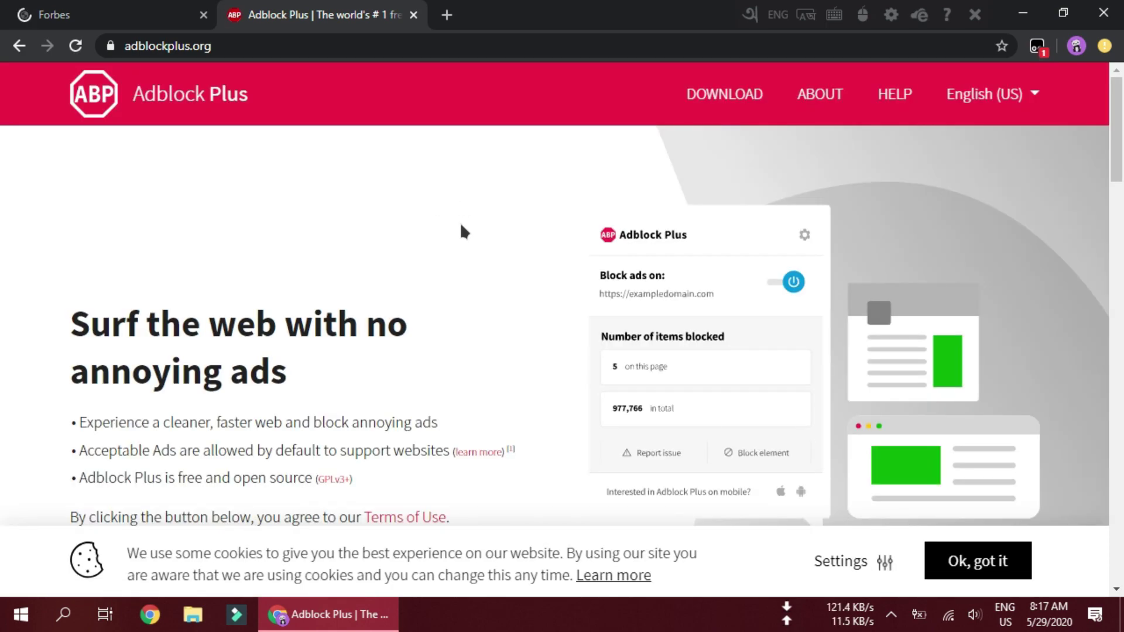
scroll(651, 319, "down", 5)
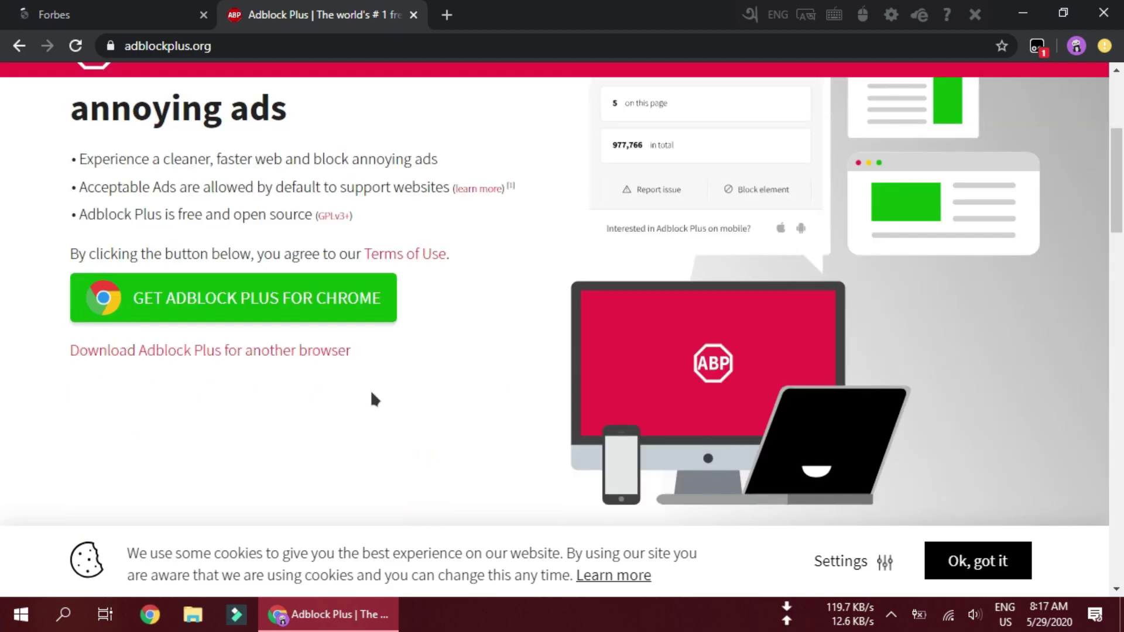
Step: Get Adblock Plus for Chrome and add the extension from the Chrome Web Store
left_click(271, 321)
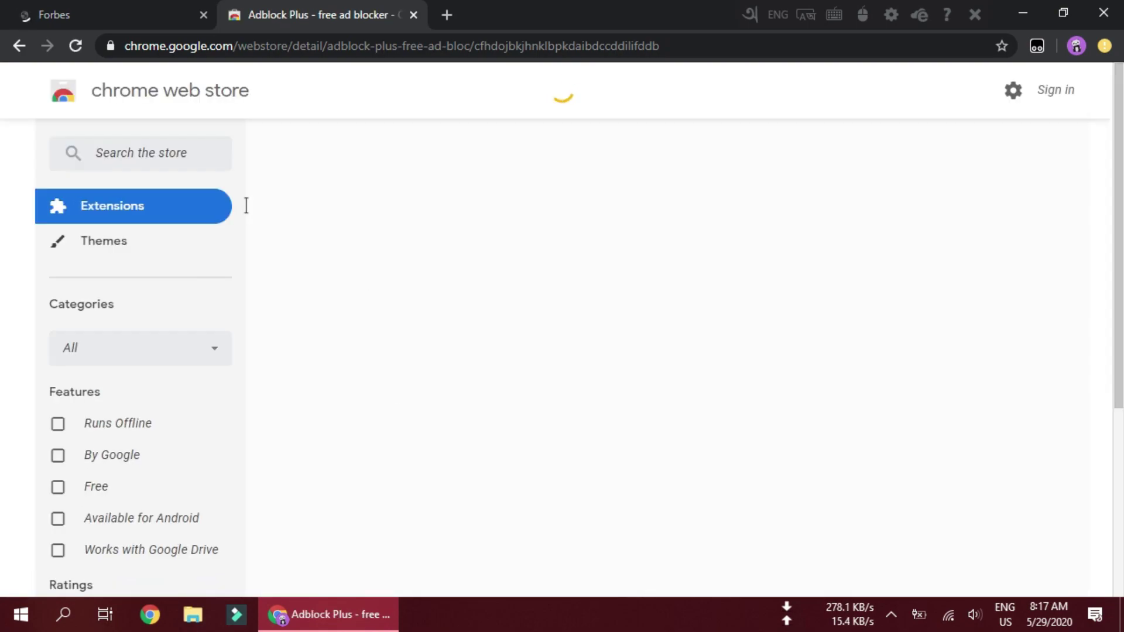
left_click(924, 223)
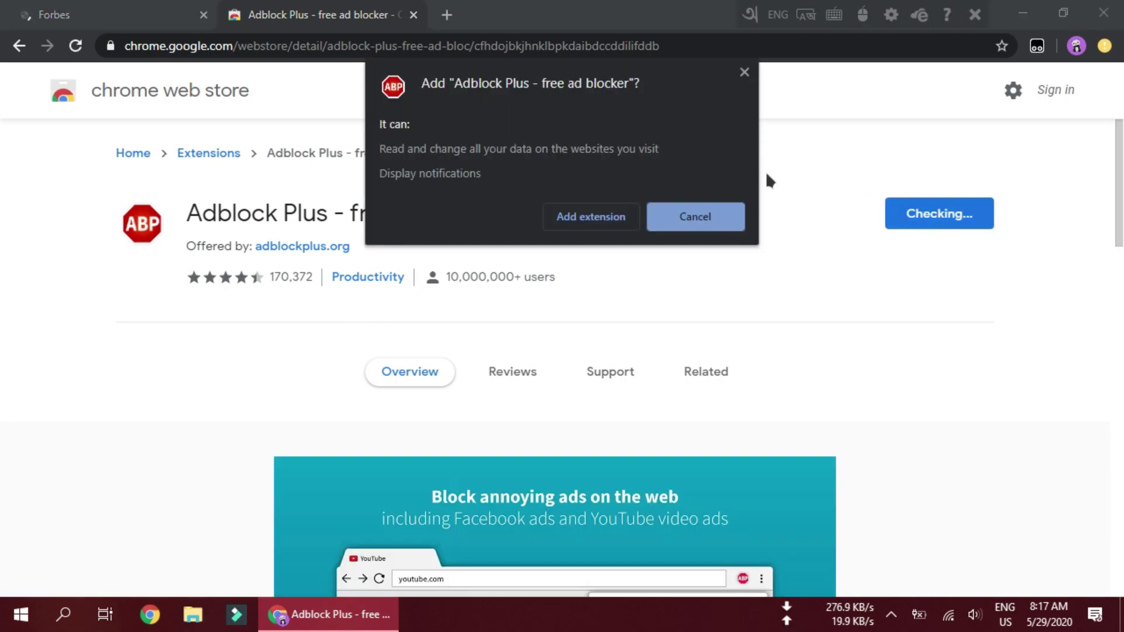
left_click(582, 221)
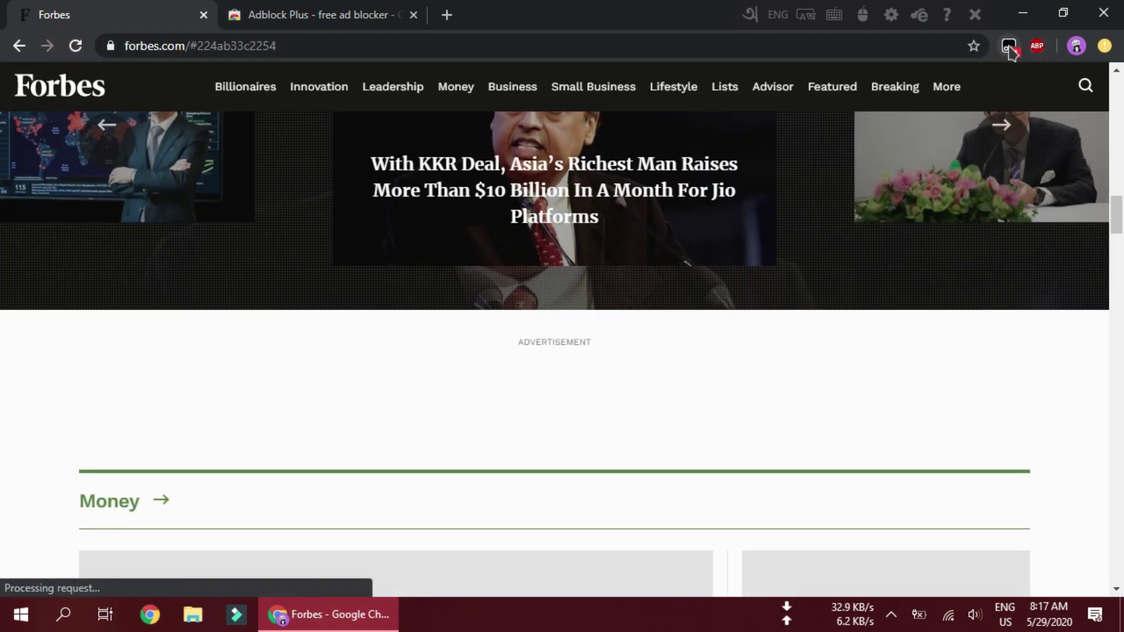
Step: Open the Tampermonkey toolbar menu on Forbes, showing Anti-Adblock Killer | Reek enabled
right_click(1009, 48)
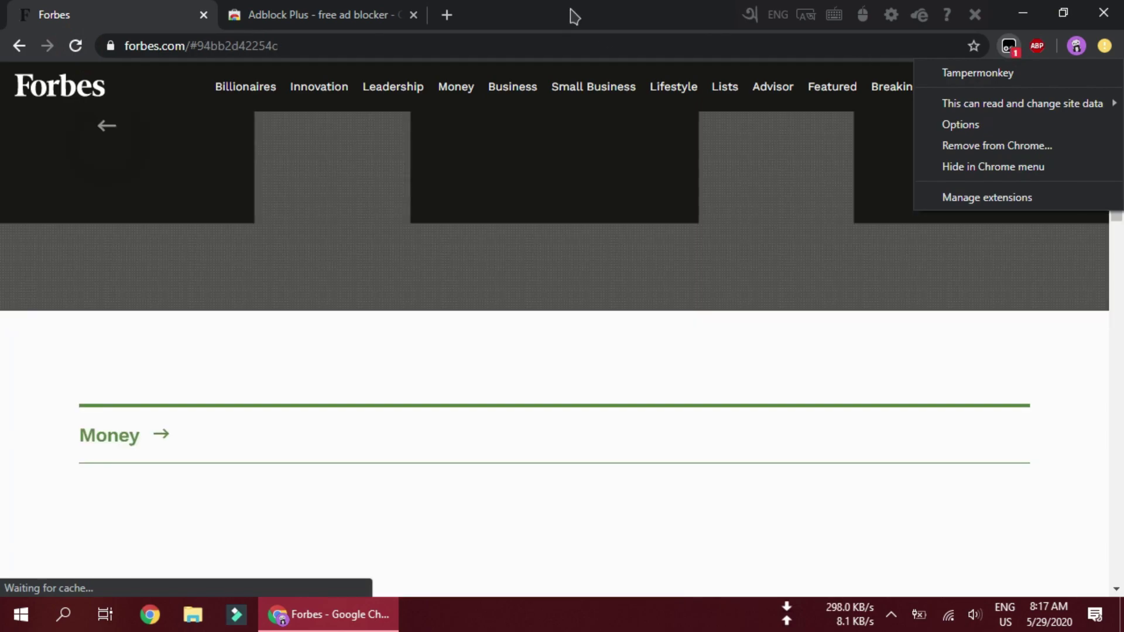
left_click(571, 21)
mouse_move(514, 117)
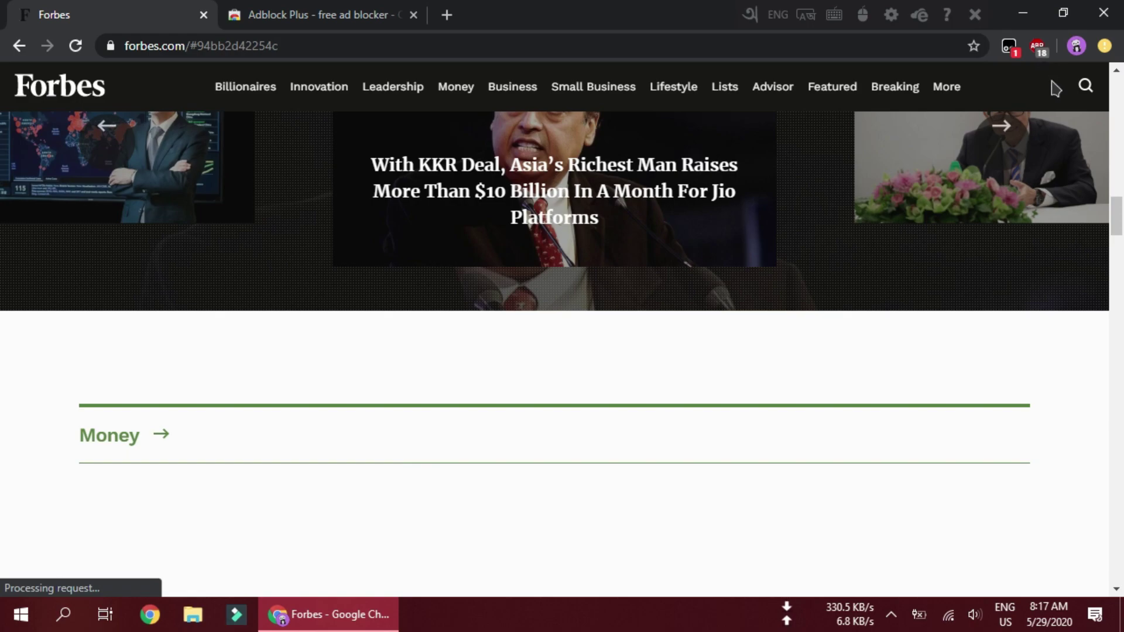
scroll(599, 497, "up", 4)
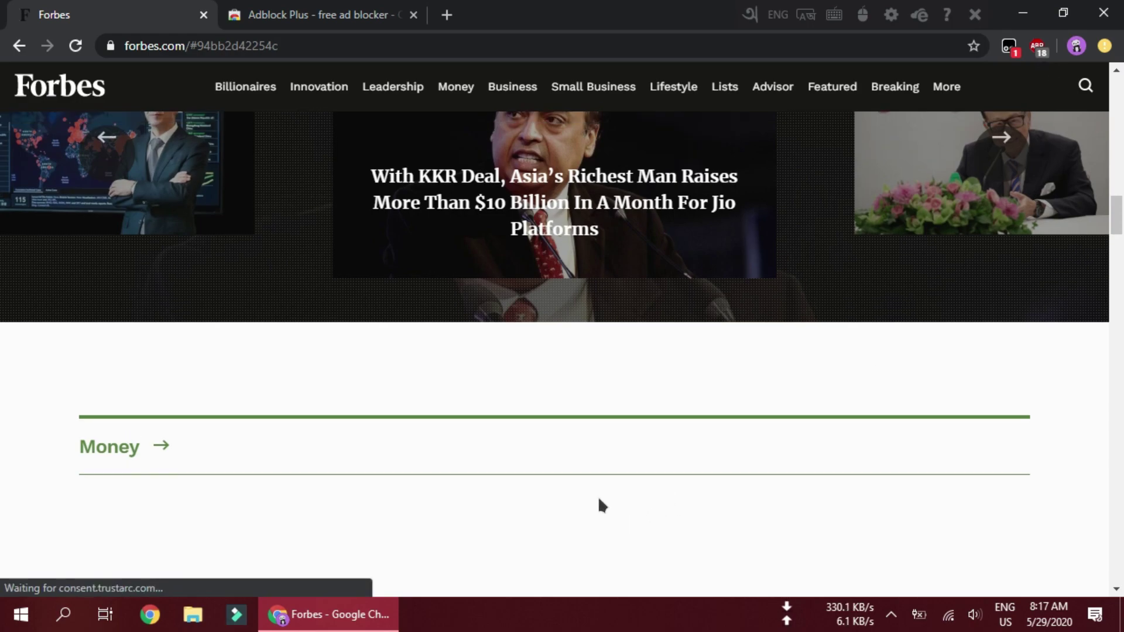
scroll(542, 448, "up", 5)
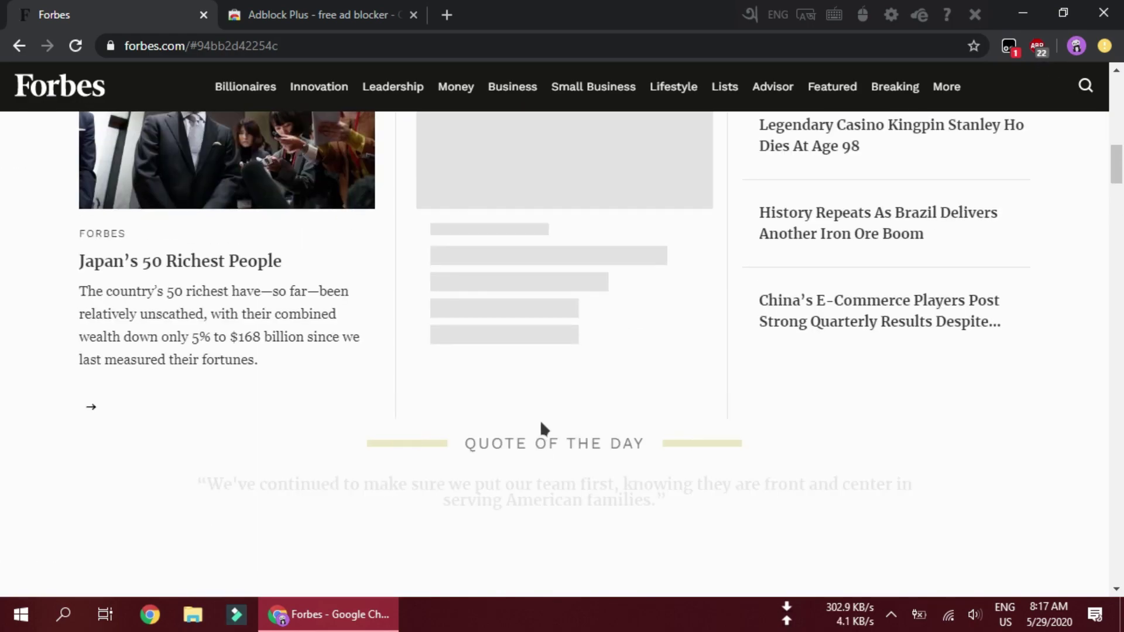
left_click(1008, 47)
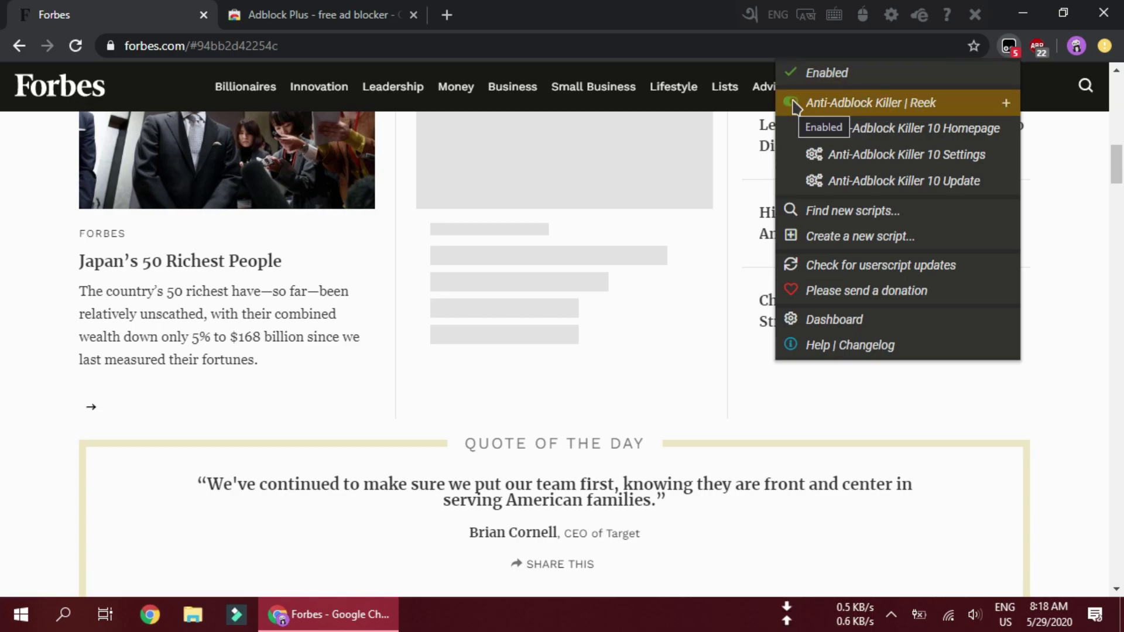
Step: Disable Anti-Adblock Killer, reload Forbes, and open the startups combating Covid-19 article
left_click(792, 103)
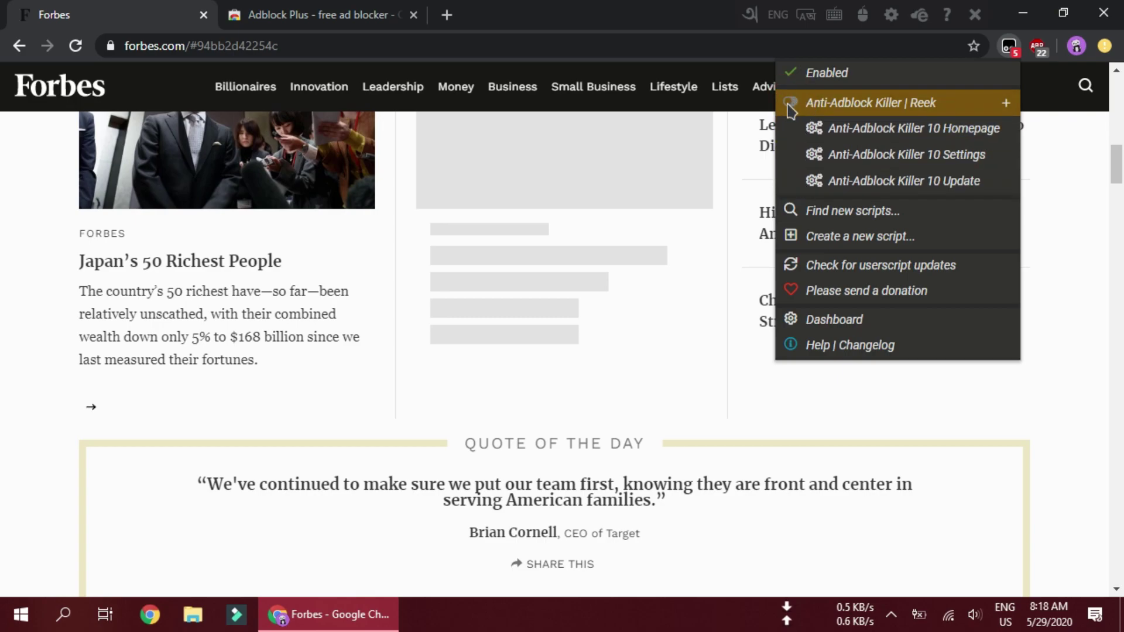
left_click(75, 47)
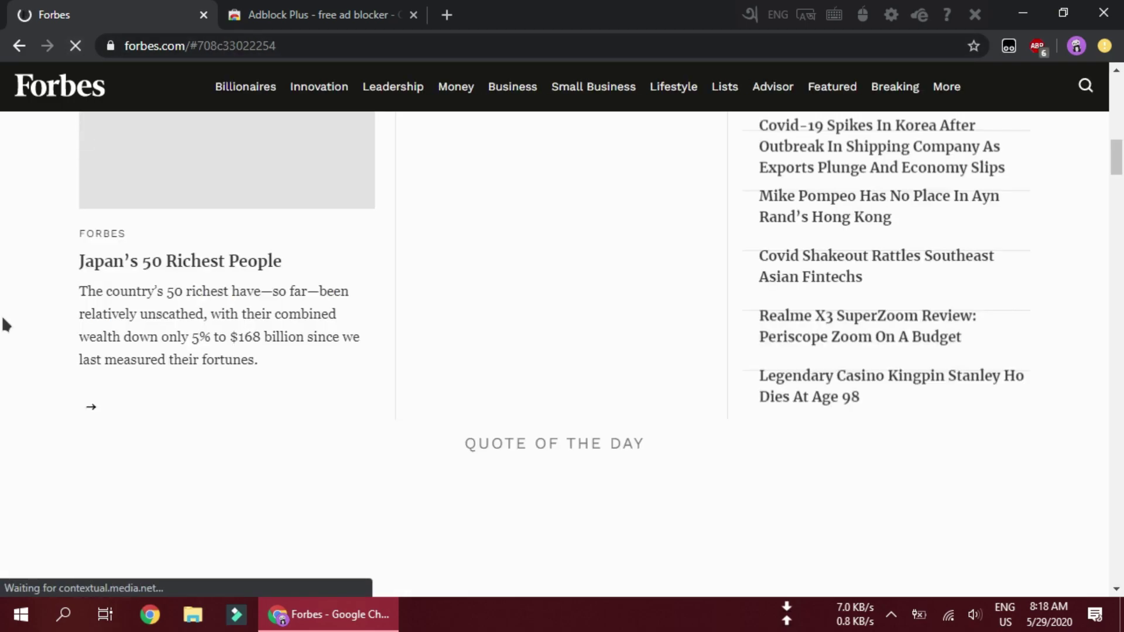
scroll(65, 340, "down", 5)
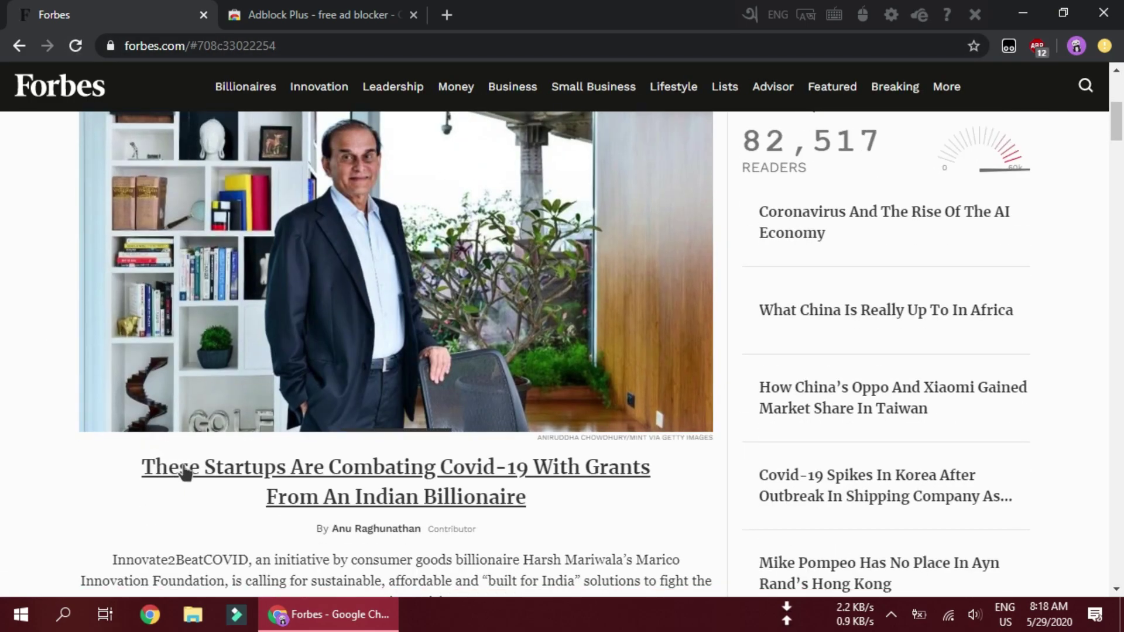
left_click(184, 469)
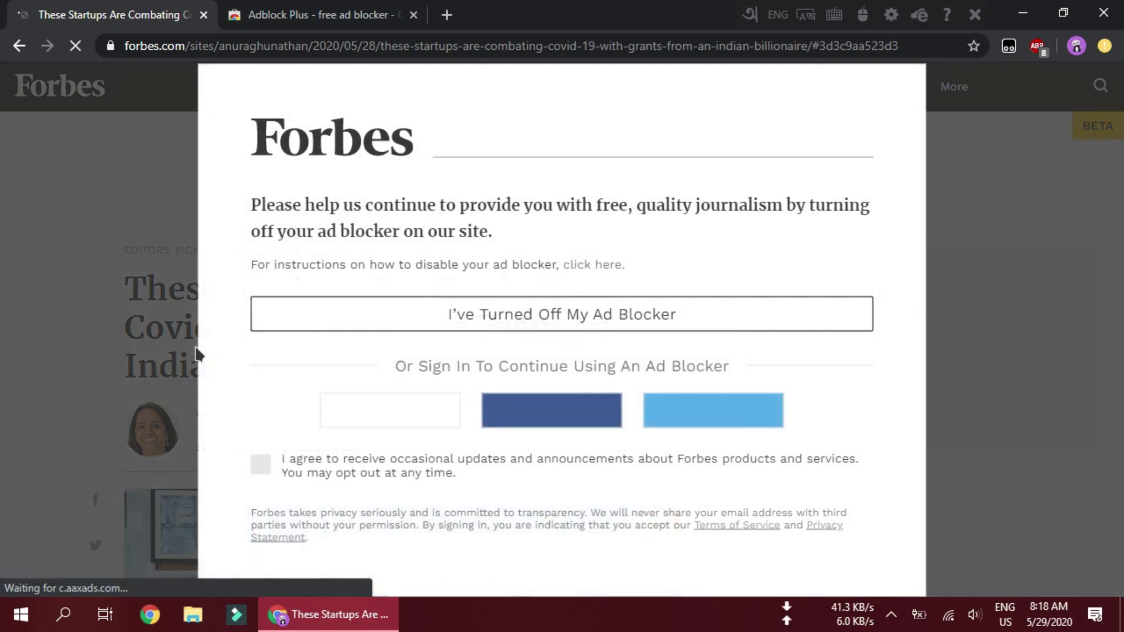
Step: Select and then deselect the first sentence of the Forbes turn-off-your-ad-blocker prompt
left_click_drag(292, 205, 556, 206)
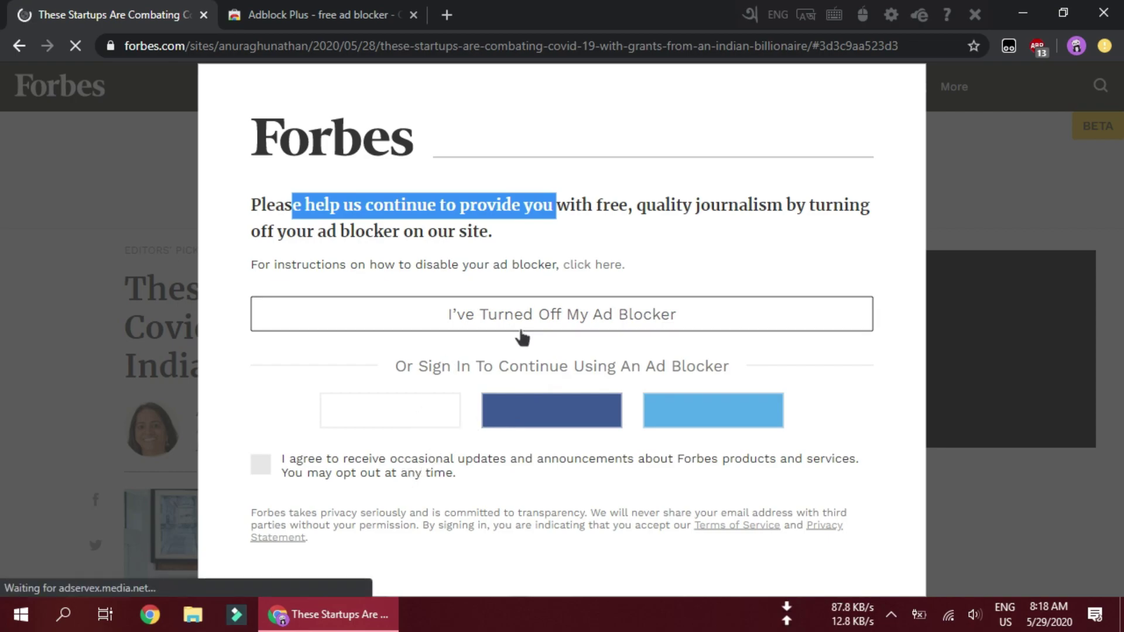
left_click(478, 261)
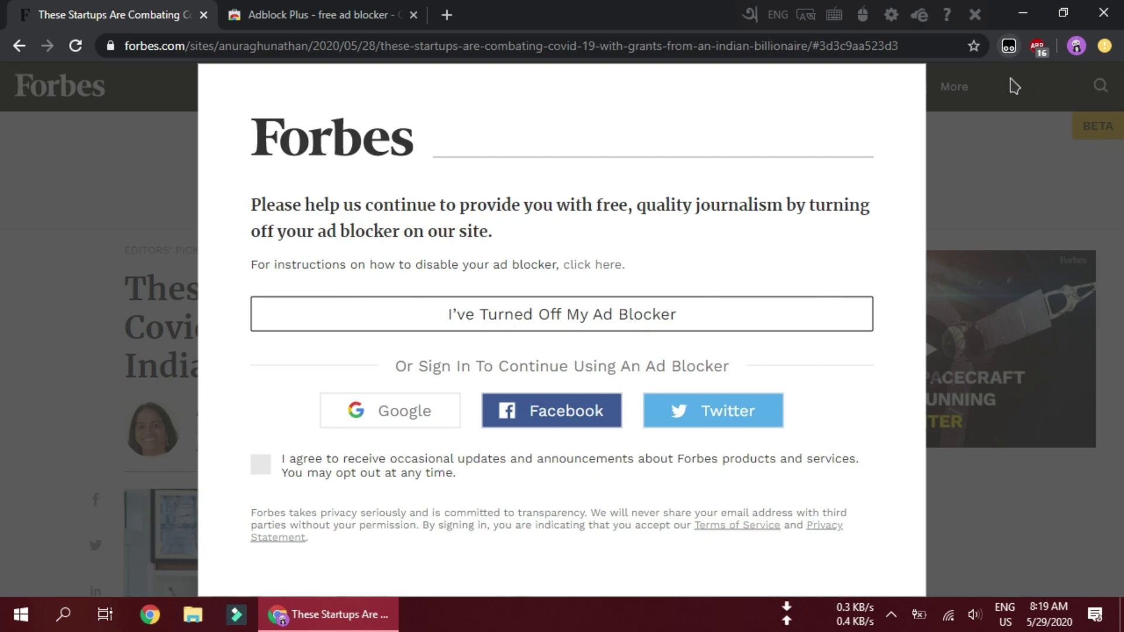
Step: Switch Anti-Adblock Killer | Reek back on in Tampermonkey and reload the Forbes article
left_click(1009, 47)
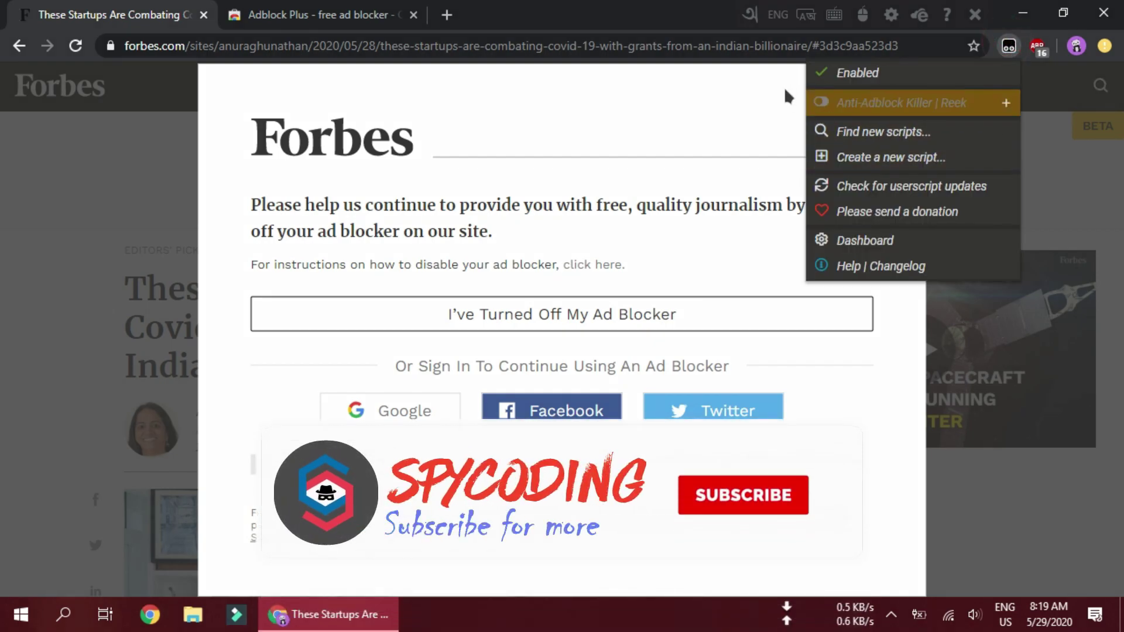
left_click(822, 103)
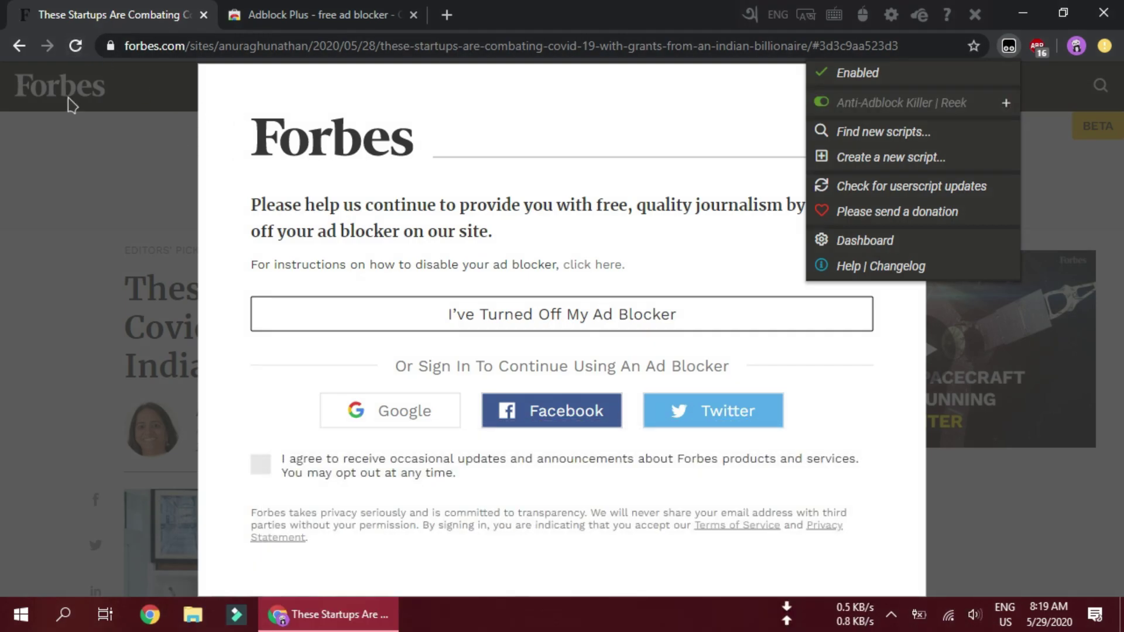
left_click(75, 44)
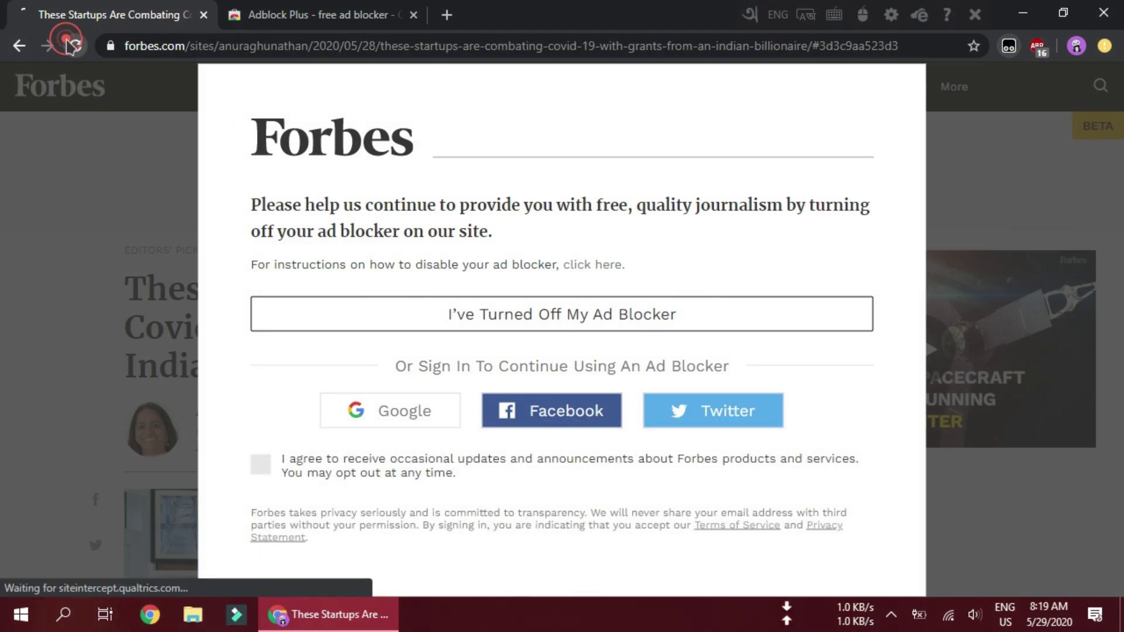